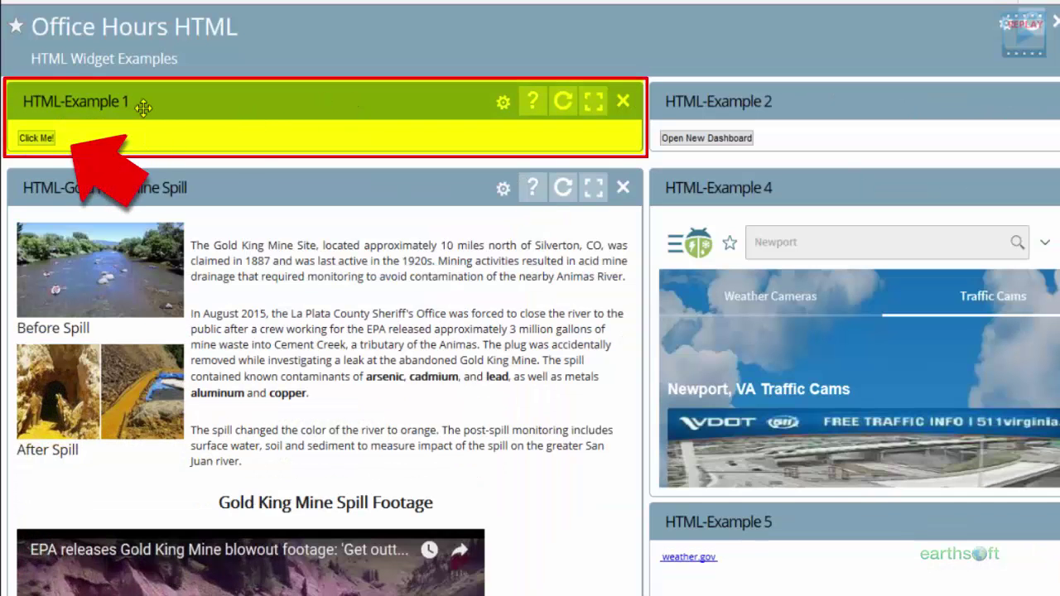
Test the Click Me! button in the HTML-Example 1 widget and dismiss its pop-up message
{"action": "left_click", "coordinate": [35, 140]}
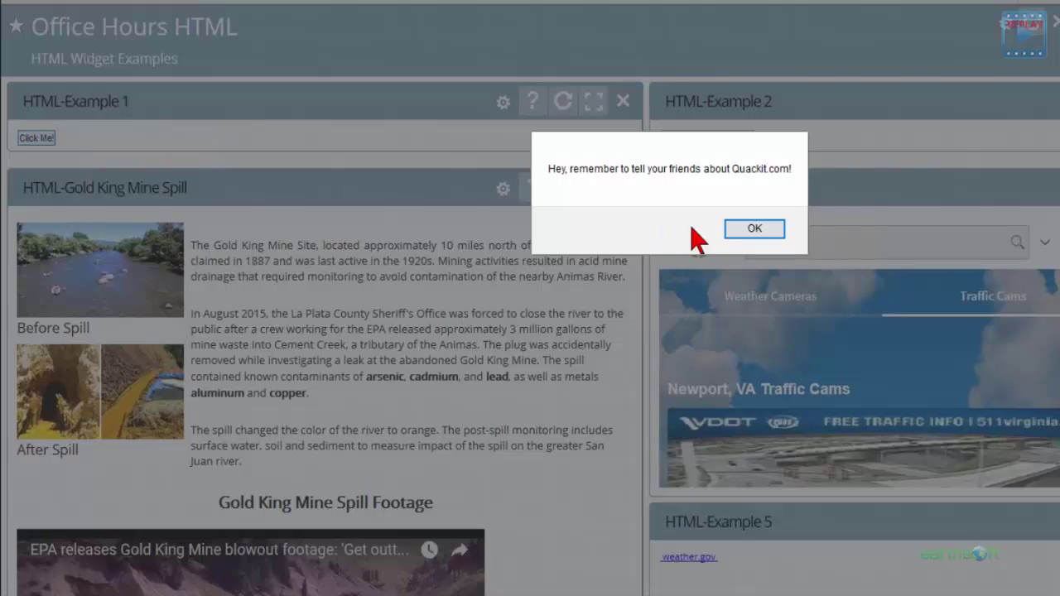
{"action": "left_click", "coordinate": [754, 230]}
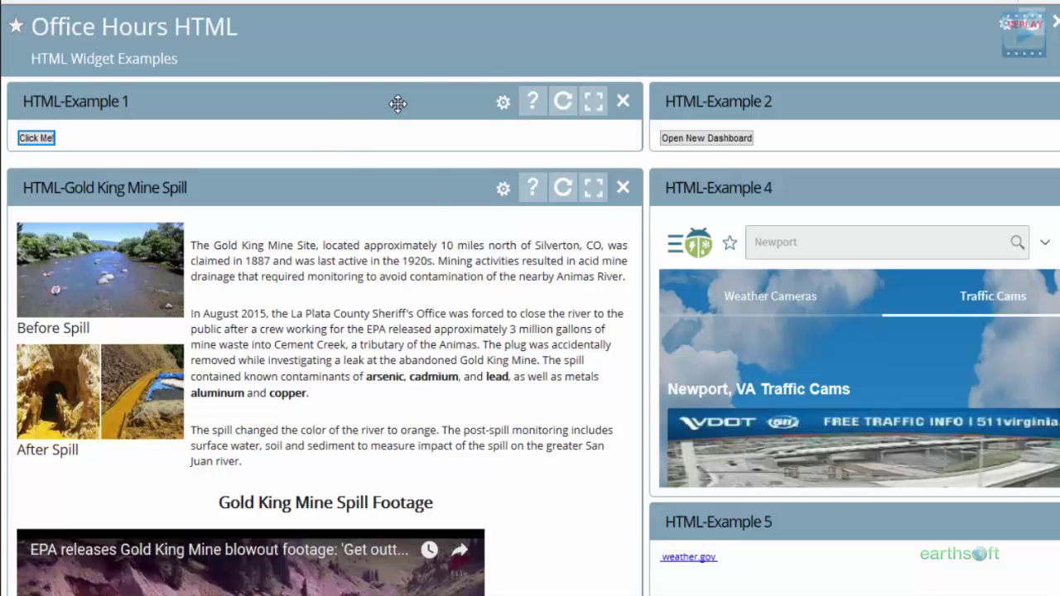
{"action": "left_click", "coordinate": [502, 109]}
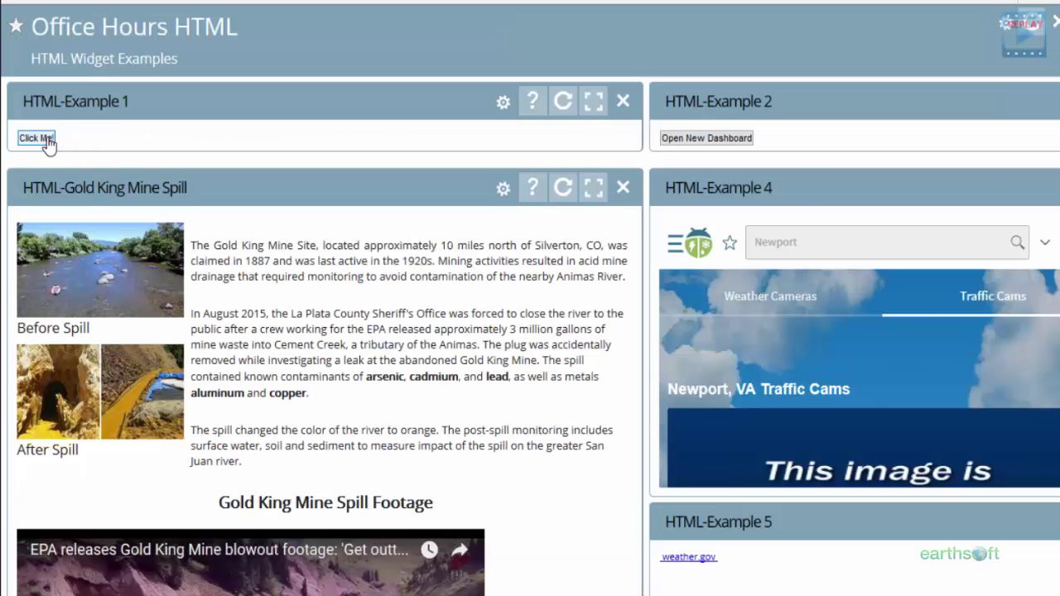
{"action": "left_click", "coordinate": [40, 137]}
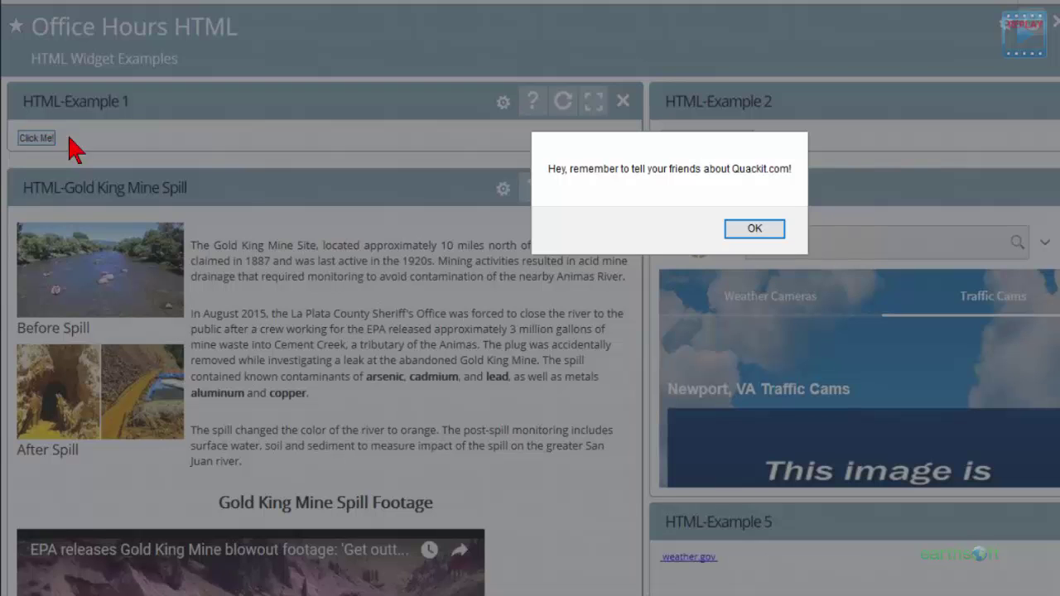
{"action": "left_click", "coordinate": [739, 230]}
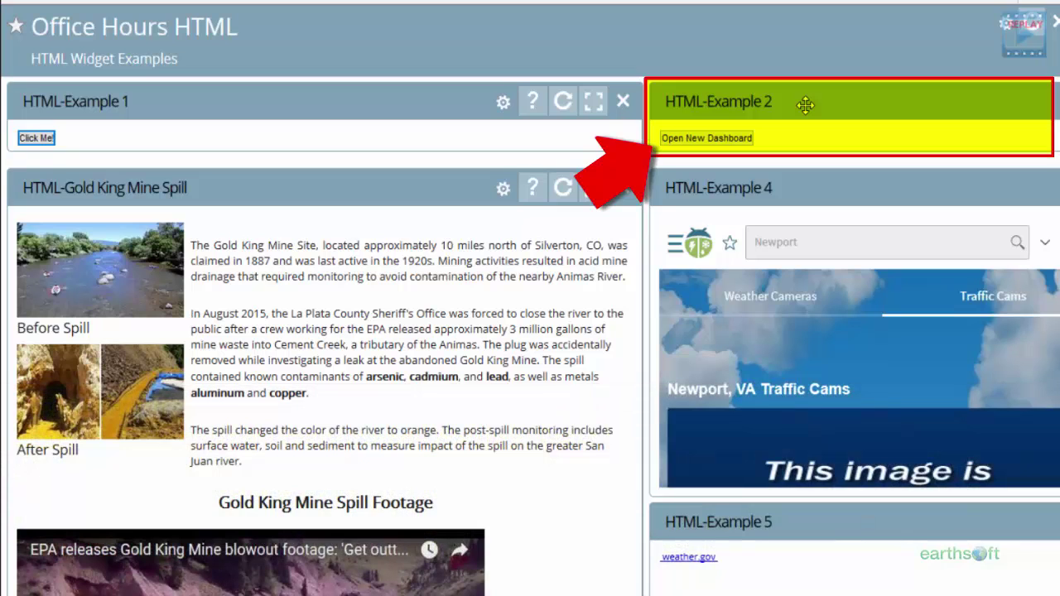
Open the new dashboard from the HTML-Example 2 widget
{"action": "left_click", "coordinate": [747, 142]}
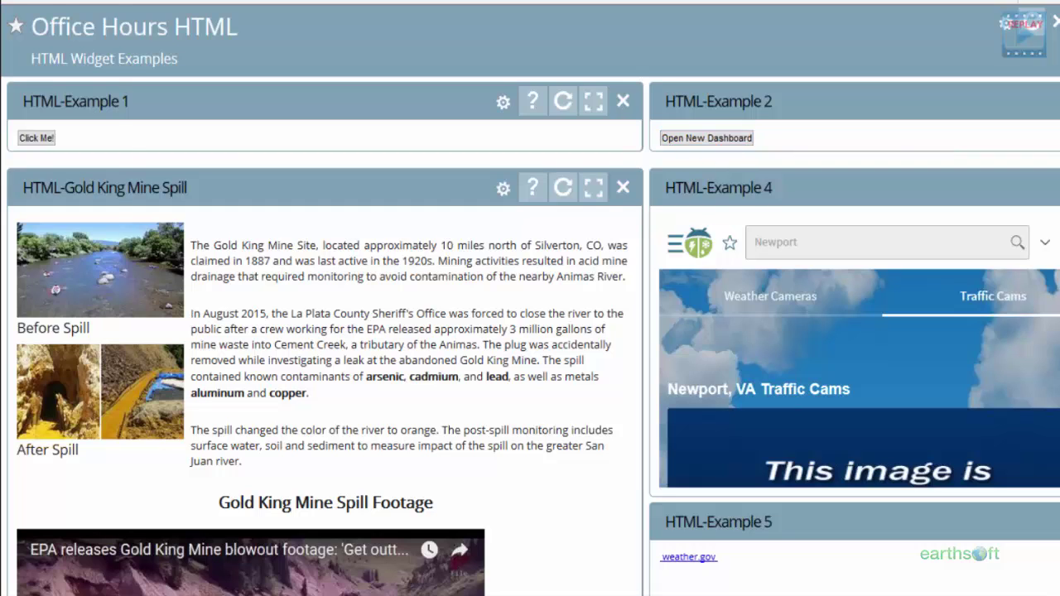
{"action": "left_click_drag", "start_coordinate": [0, 0], "coordinate": [414, 0]}
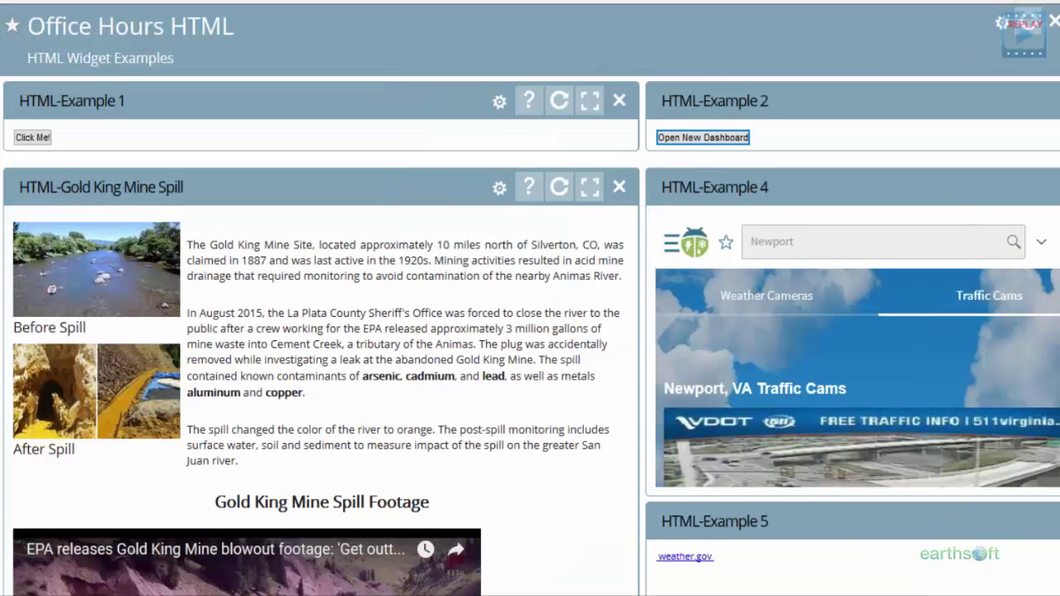
Examine the embedded Newport page in HTML-Example 4, from the traffic cameras through the weather, live radar and Spark lightning sections
{"action": "scroll", "coordinate": [530, 298], "scroll_direction": "down", "scroll_amount": 2}
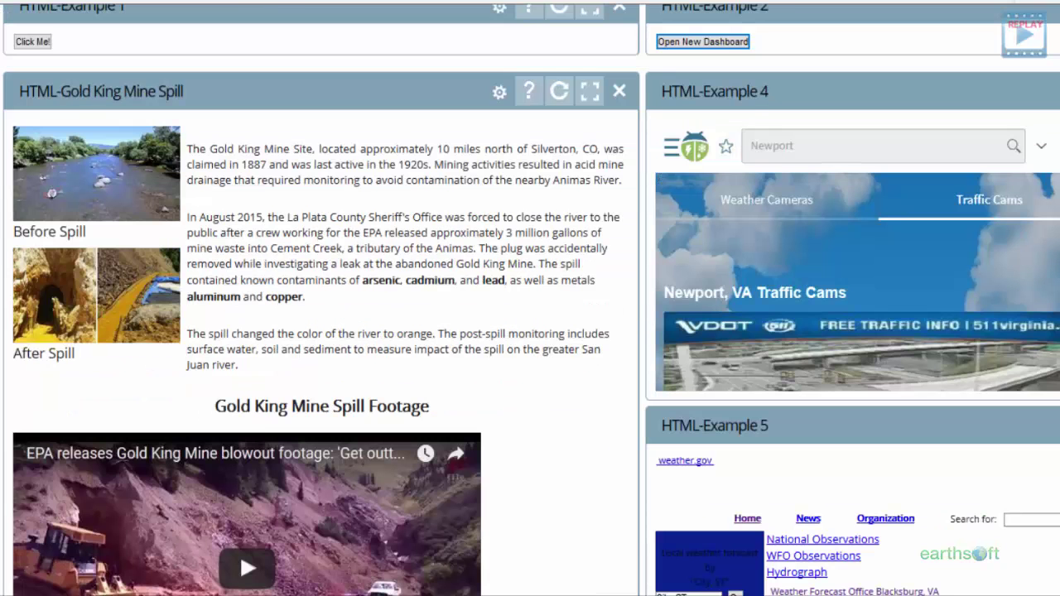
{"action": "scroll", "coordinate": [530, 299], "scroll_direction": "down", "scroll_amount": 1}
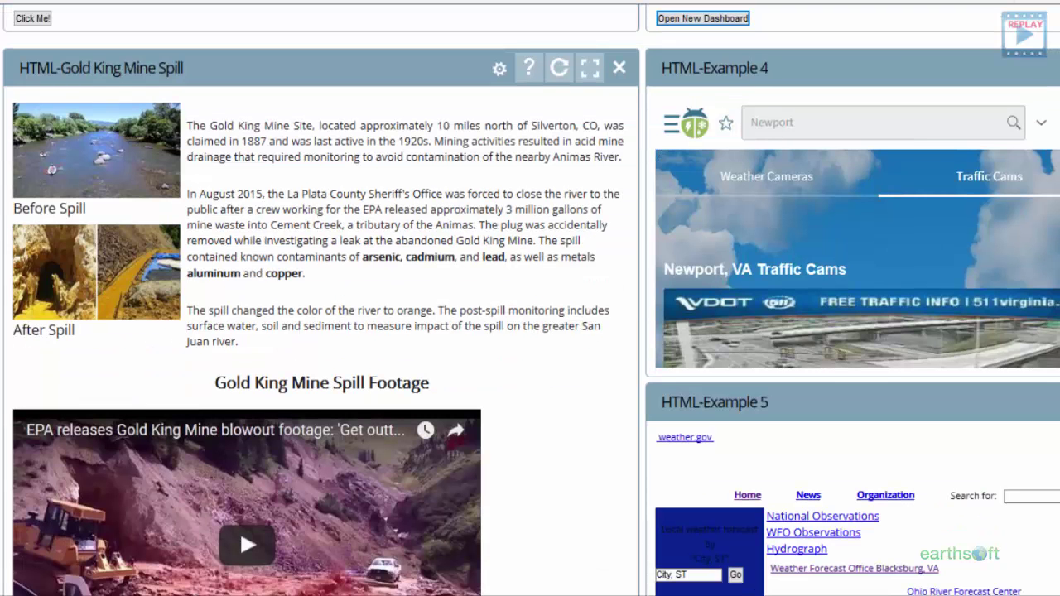
{"action": "scroll", "coordinate": [530, 298], "scroll_direction": "down", "scroll_amount": 1}
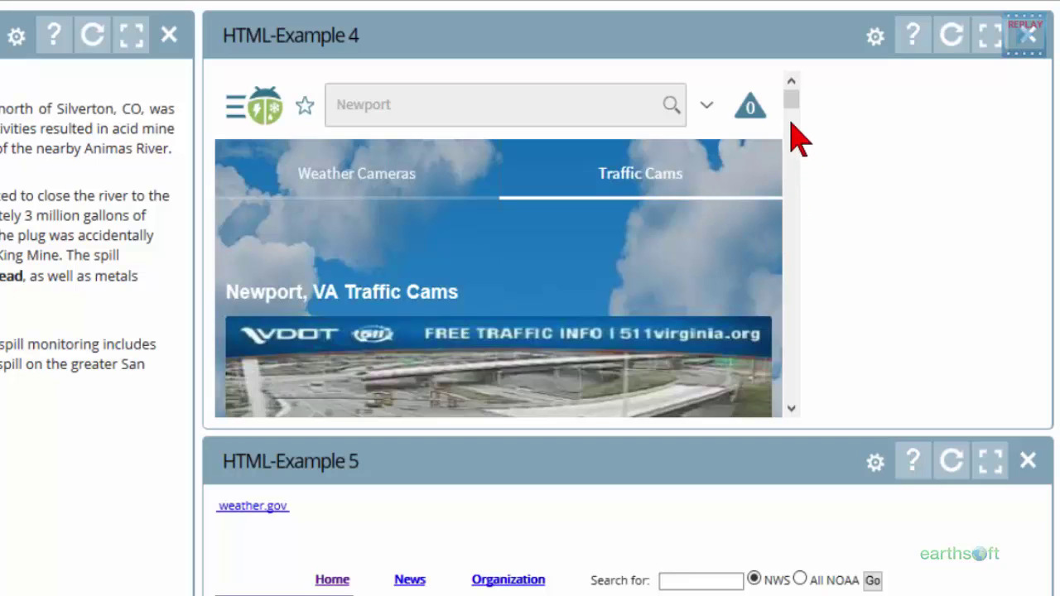
{"action": "left_click_drag", "start_coordinate": [793, 97], "coordinate": [792, 108]}
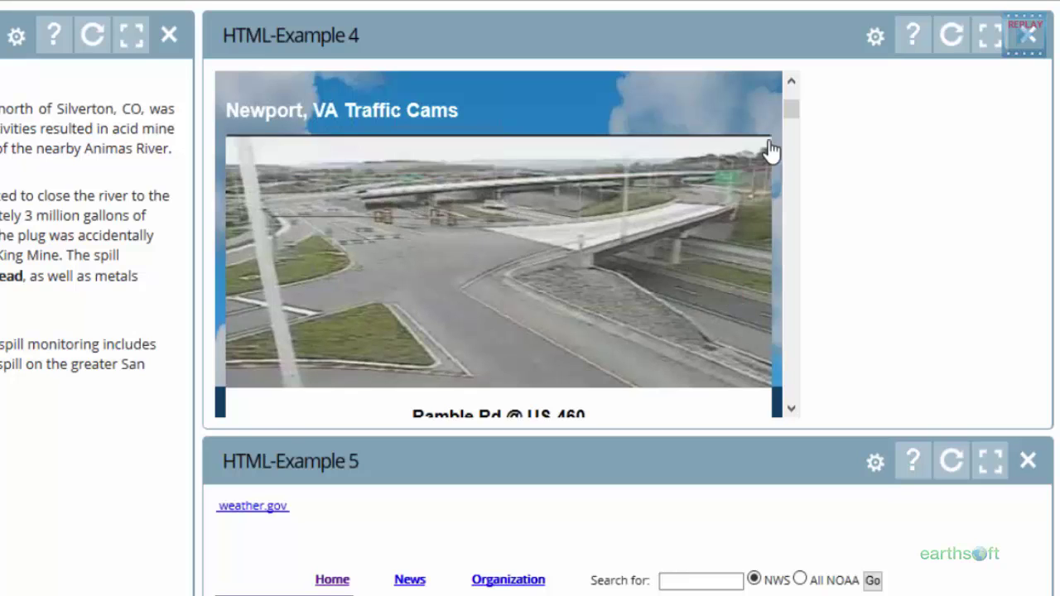
{"action": "left_click_drag", "start_coordinate": [790, 110], "coordinate": [783, 161]}
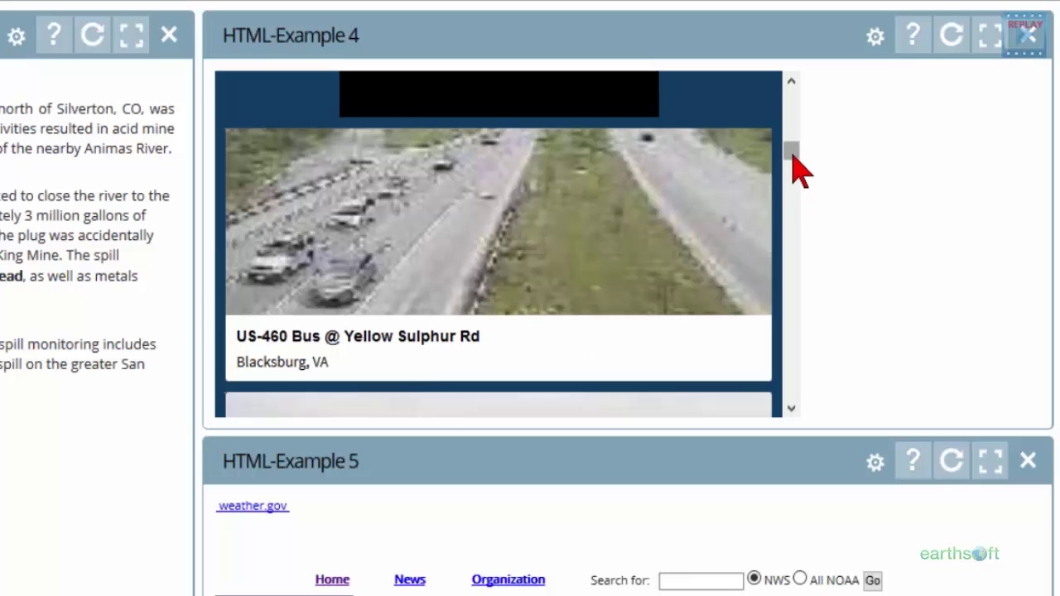
{"action": "left_click_drag", "start_coordinate": [791, 154], "coordinate": [788, 202]}
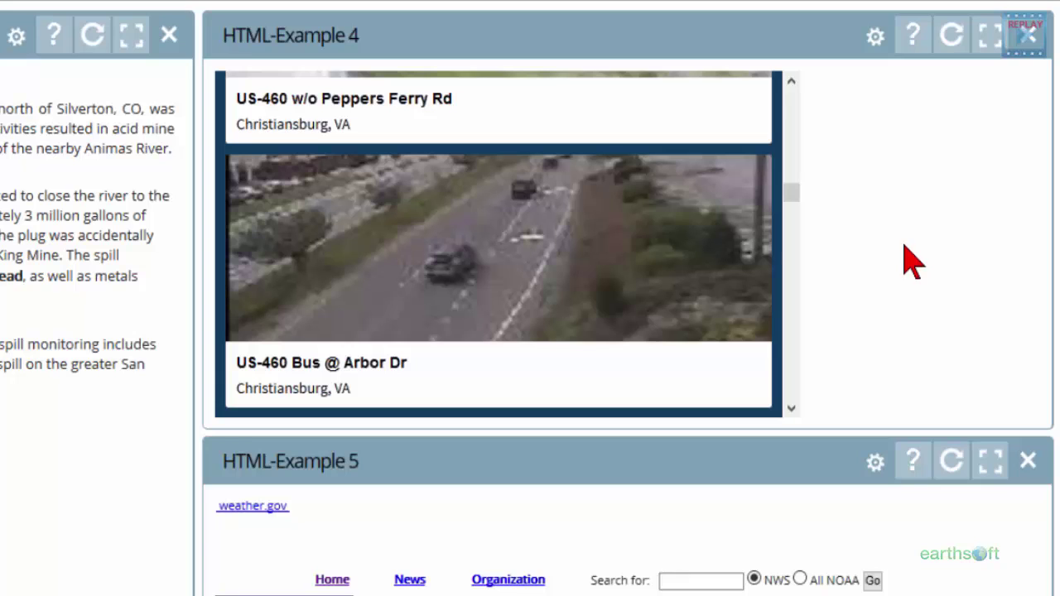
{"action": "left_click_drag", "start_coordinate": [796, 197], "coordinate": [789, 270]}
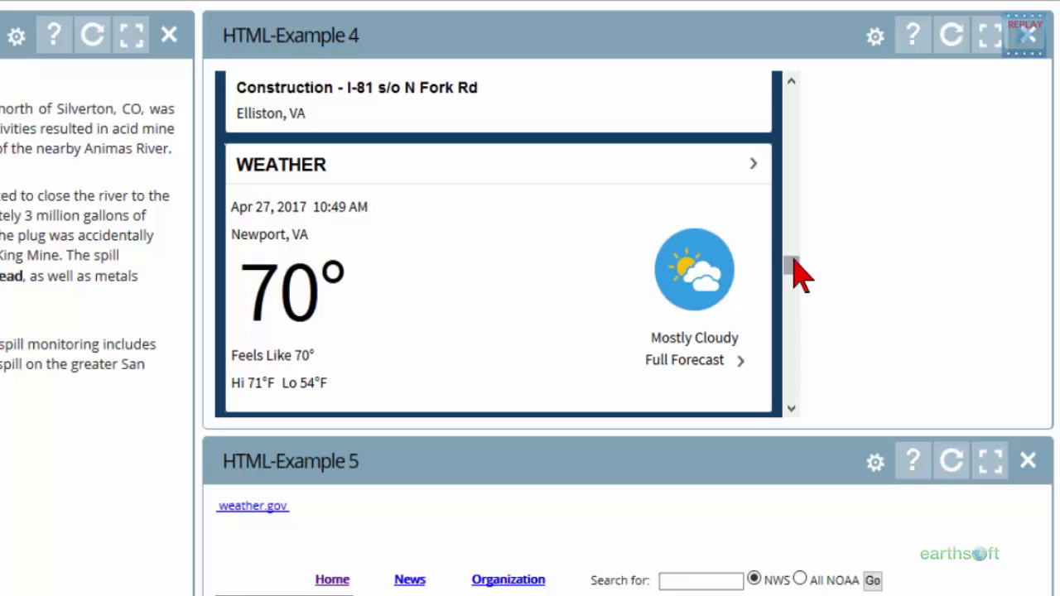
{"action": "left_click_drag", "start_coordinate": [794, 272], "coordinate": [795, 290]}
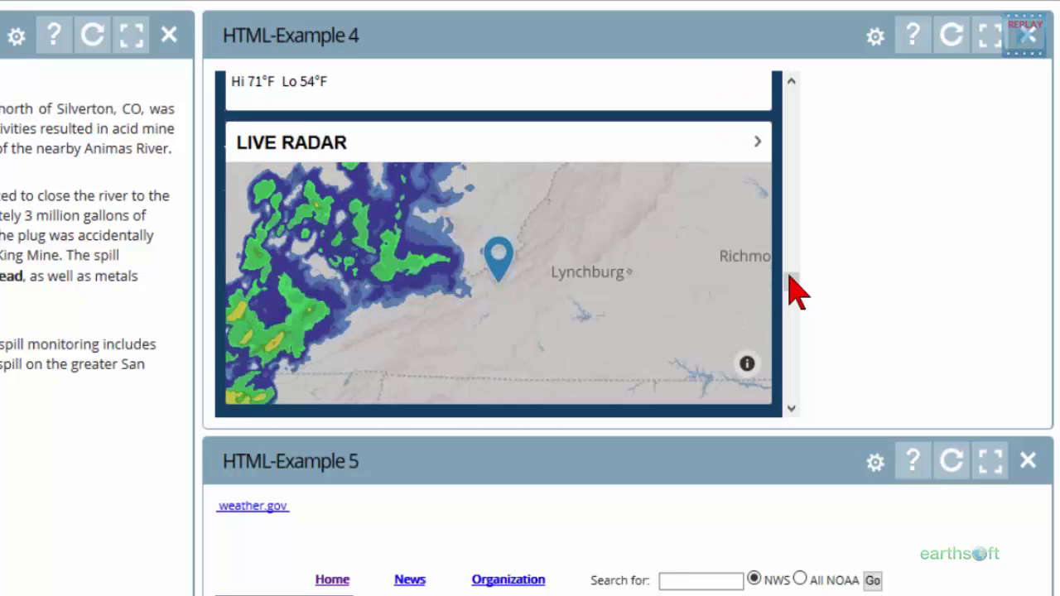
{"action": "left_click", "coordinate": [790, 280]}
{"action": "left_click_drag", "start_coordinate": [790, 277], "coordinate": [790, 324]}
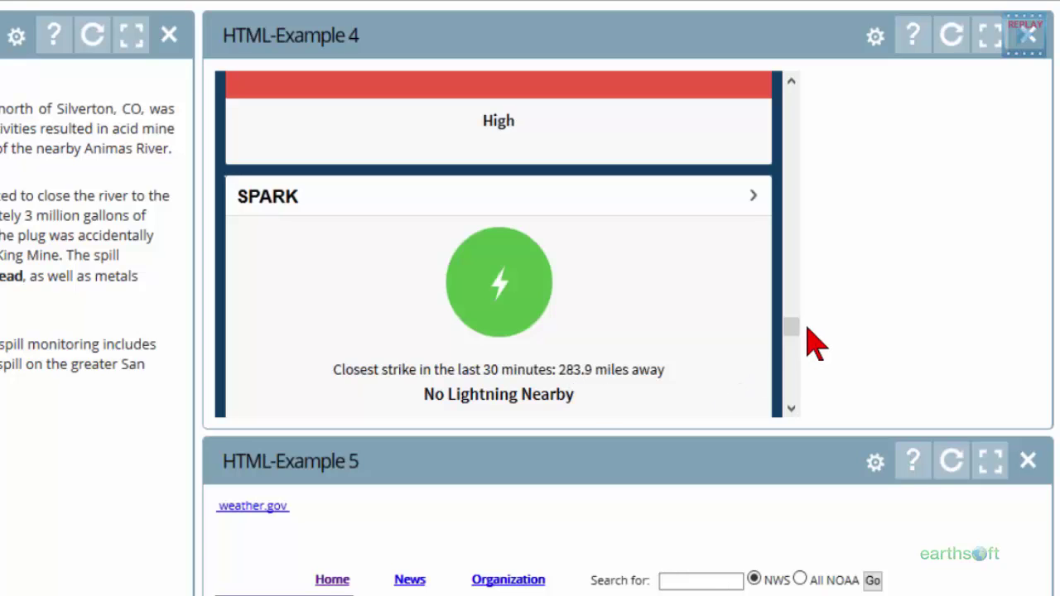
{"action": "left_click_drag", "start_coordinate": [792, 328], "coordinate": [793, 99]}
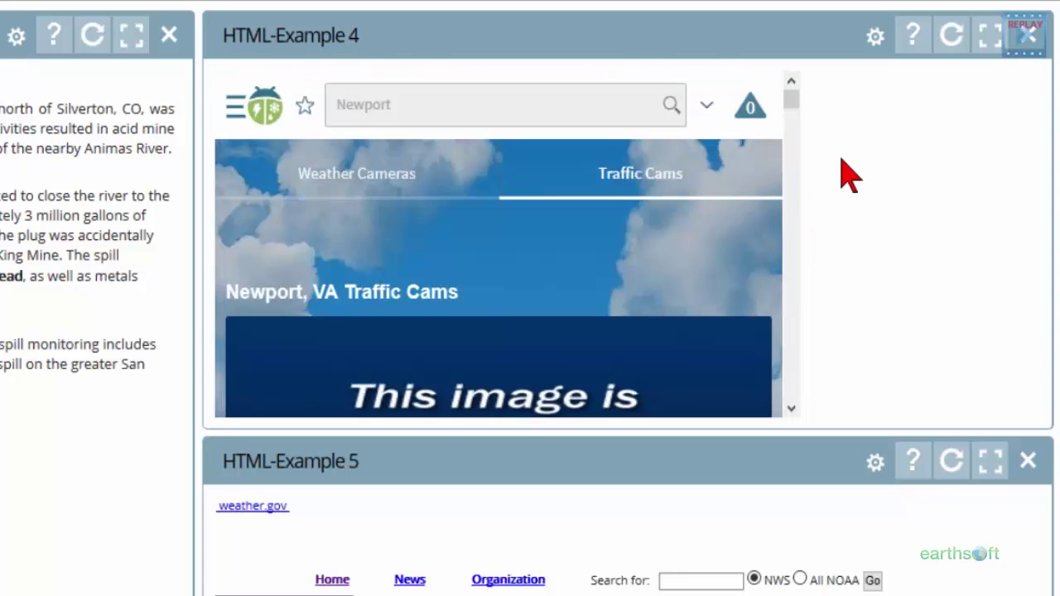
Browse the Weather Cameras in HTML-Example 4, including the featured cameras and camera categories, and return to Traffic Cams
{"action": "left_click", "coordinate": [385, 183]}
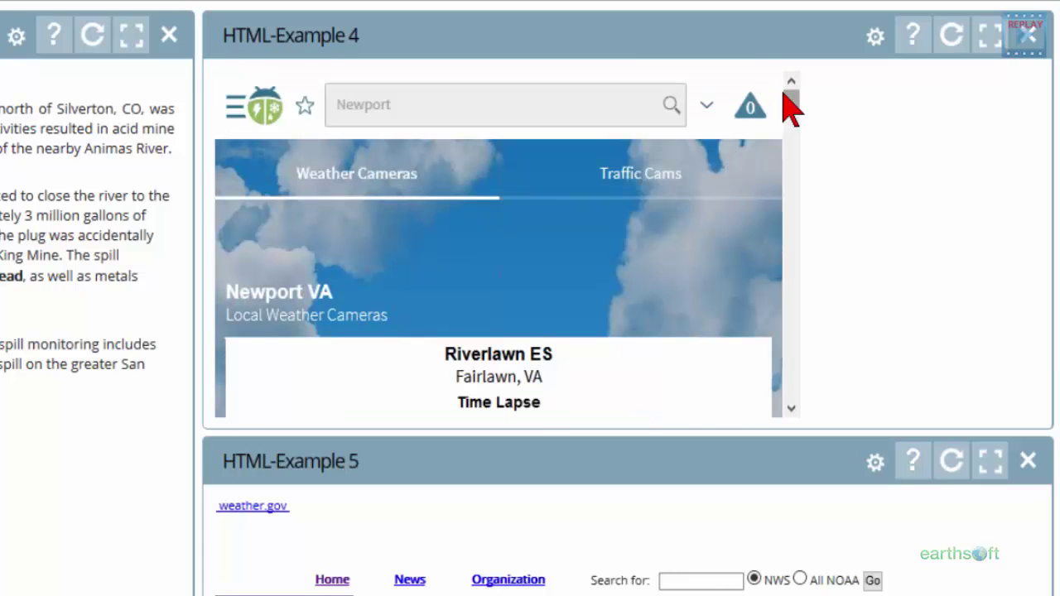
{"action": "left_click_drag", "start_coordinate": [788, 99], "coordinate": [793, 158]}
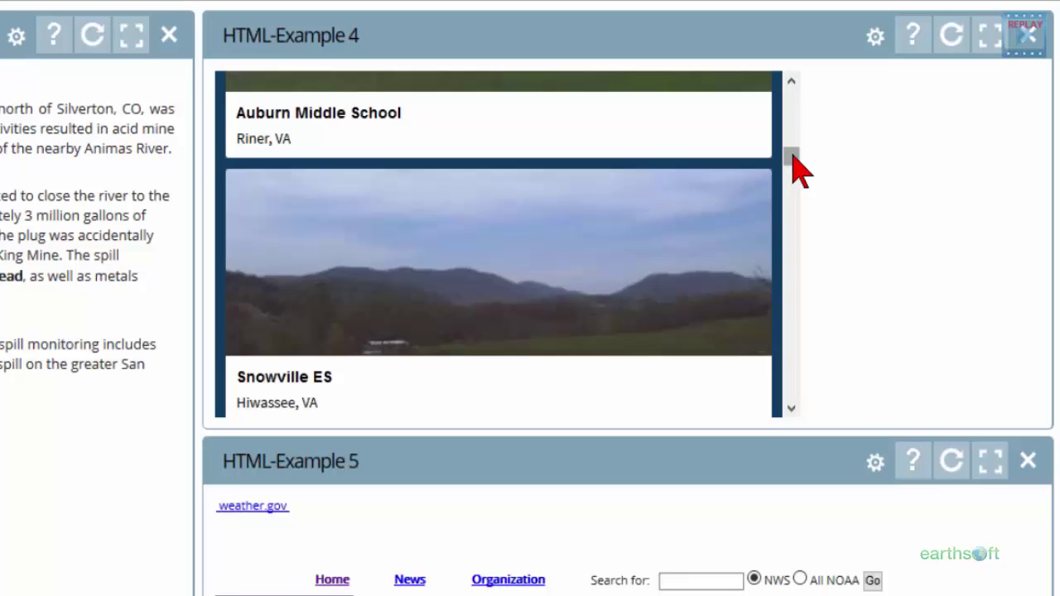
{"action": "left_click_drag", "start_coordinate": [792, 157], "coordinate": [788, 222]}
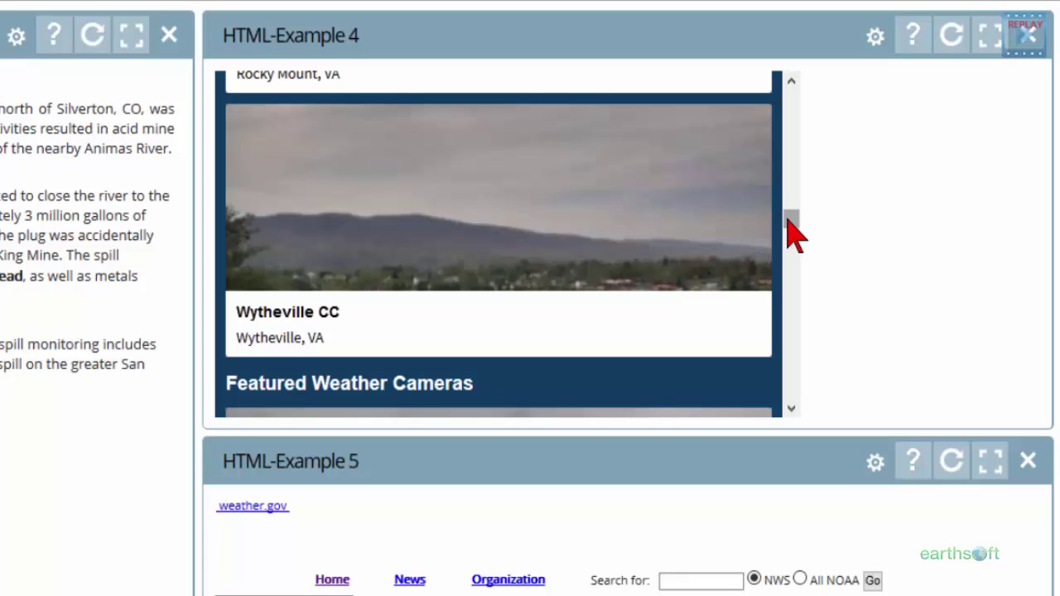
{"action": "left_click_drag", "start_coordinate": [788, 221], "coordinate": [789, 233]}
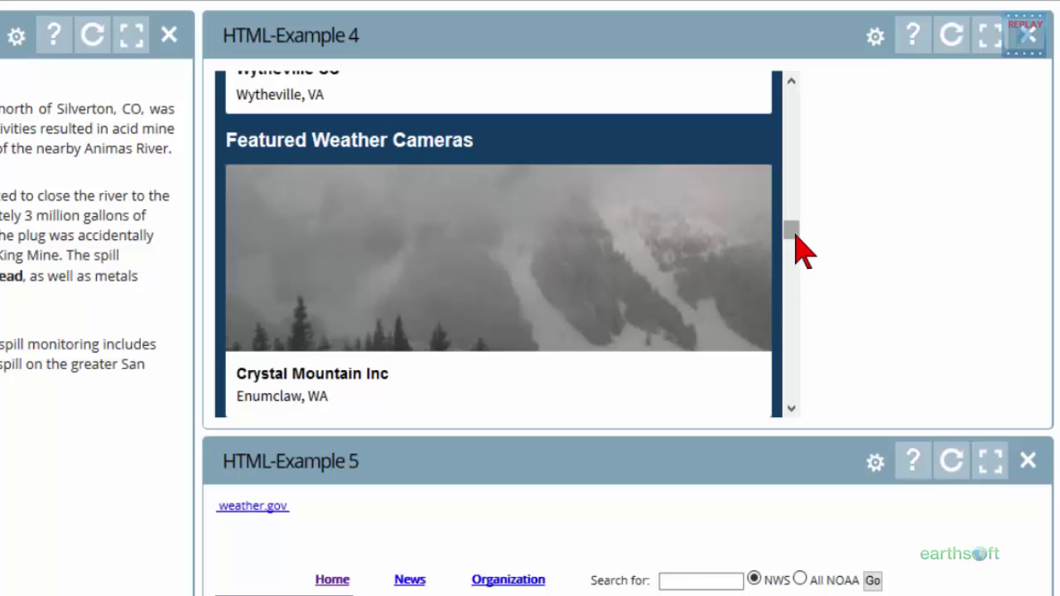
{"action": "left_click_drag", "start_coordinate": [793, 228], "coordinate": [798, 259]}
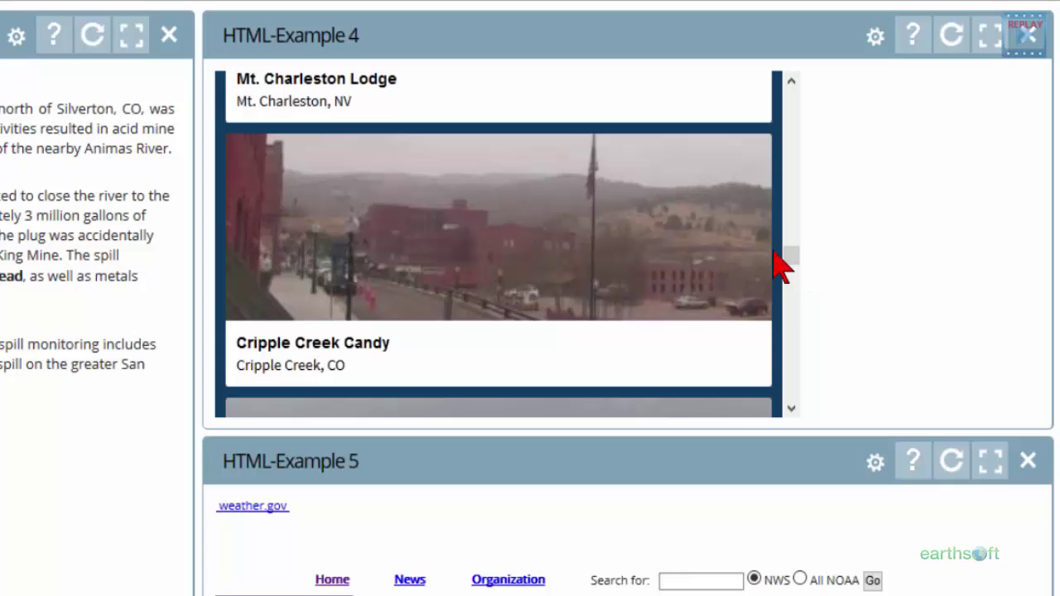
{"action": "left_click_drag", "start_coordinate": [793, 254], "coordinate": [791, 280]}
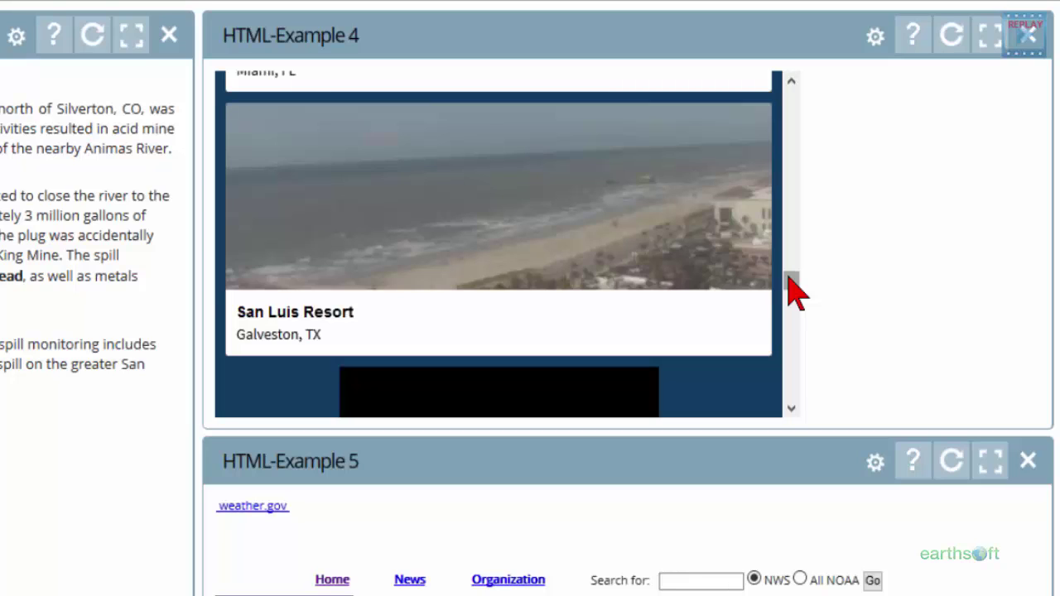
{"action": "left_click_drag", "start_coordinate": [790, 280], "coordinate": [787, 300]}
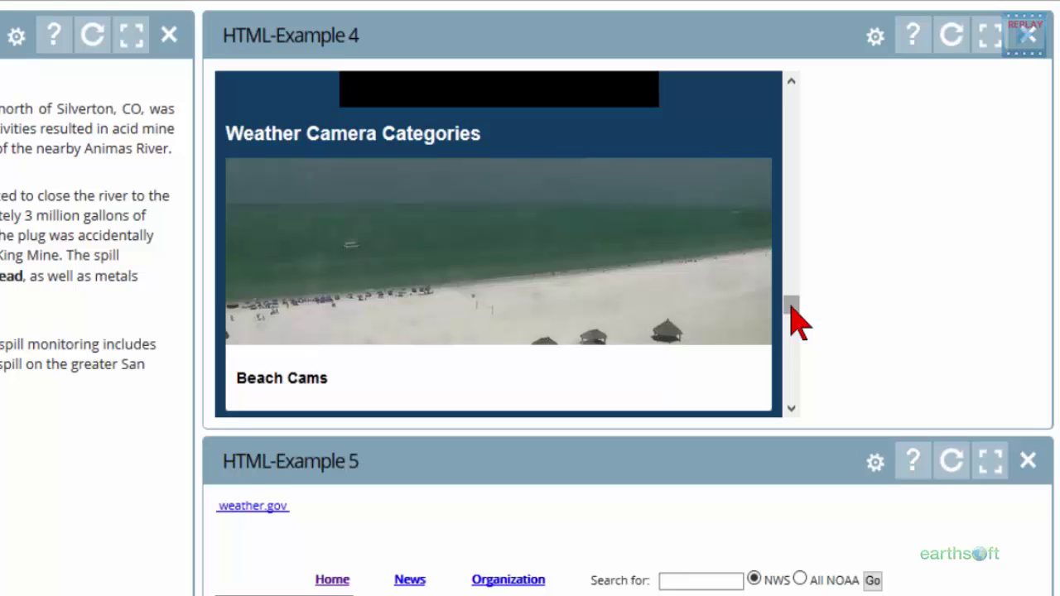
{"action": "left_click_drag", "start_coordinate": [791, 307], "coordinate": [805, 105]}
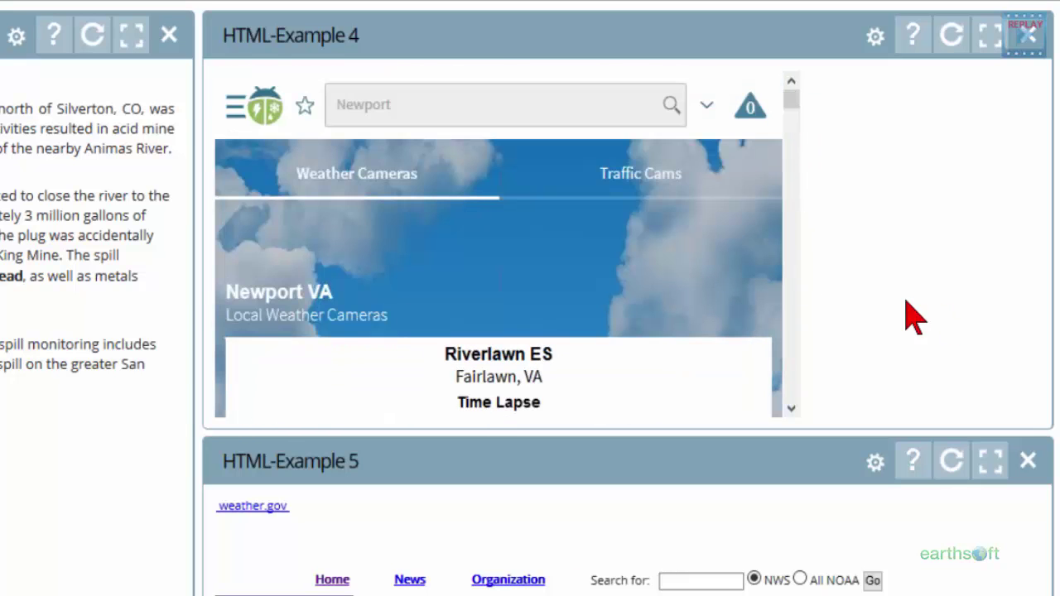
{"action": "left_click", "coordinate": [671, 184]}
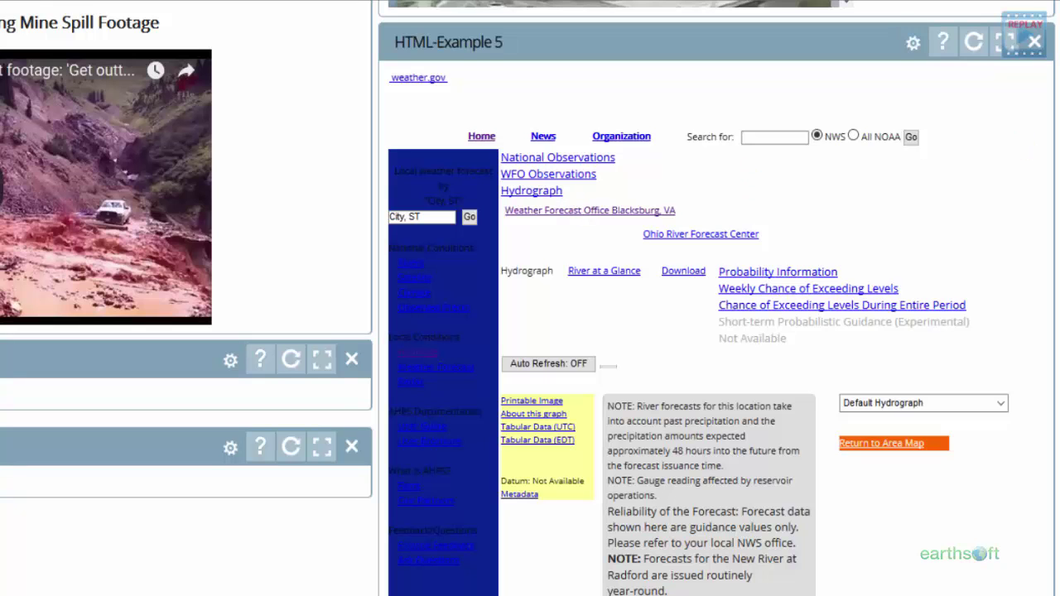
Examine the embedded weather.gov hydrograph page in HTML-Example 5, including flood categories, crests, flood impacts and potential river levels
{"action": "scroll", "coordinate": [530, 298], "scroll_direction": "down", "scroll_amount": 1}
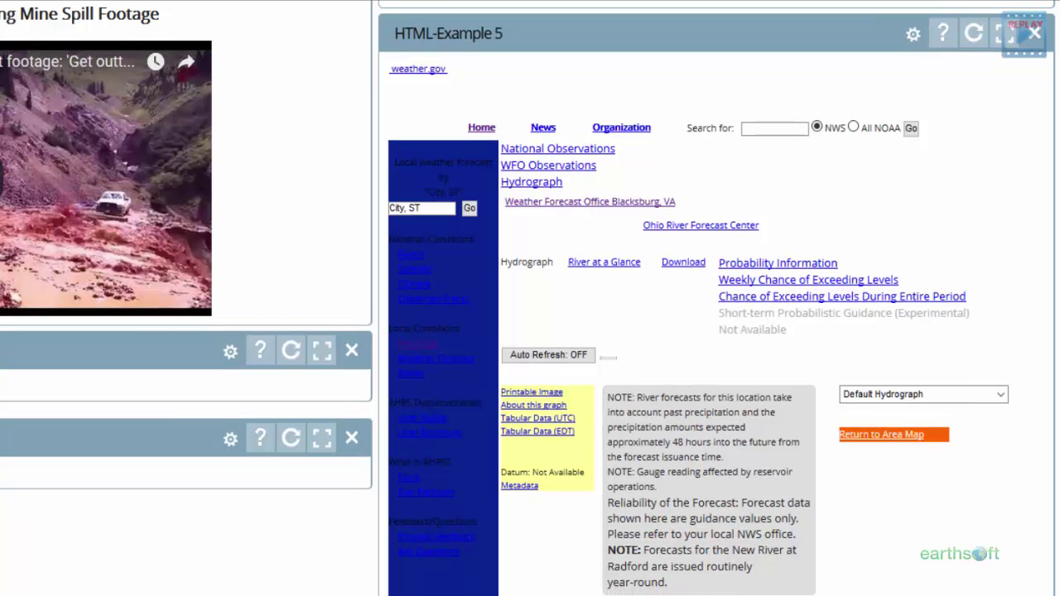
{"action": "scroll", "coordinate": [712, 331], "scroll_direction": "down", "scroll_amount": 12}
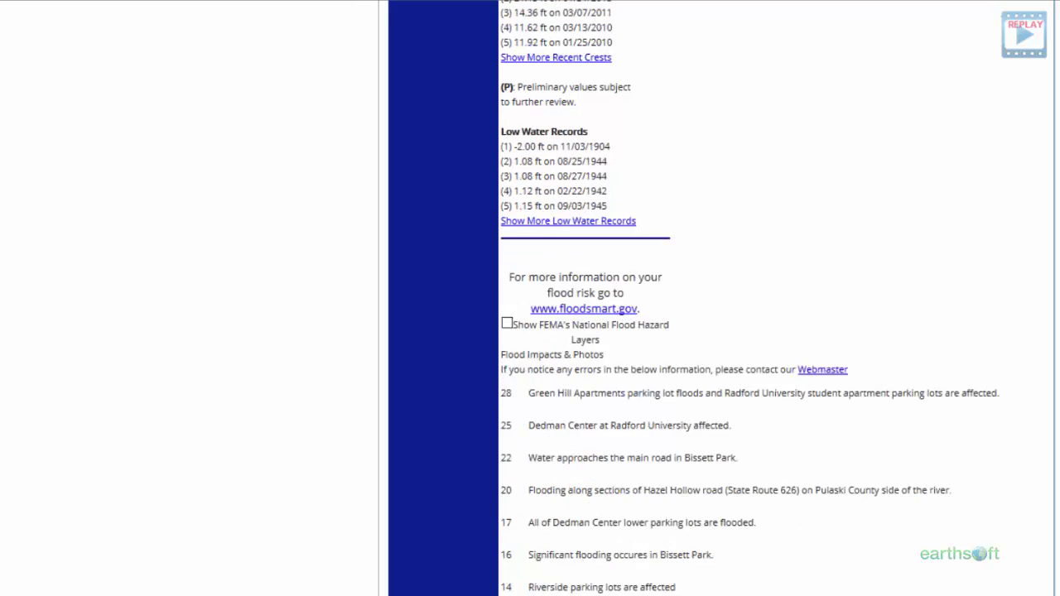
{"action": "scroll", "coordinate": [712, 331], "scroll_direction": "down", "scroll_amount": 6}
{"action": "scroll", "coordinate": [1056, 445], "scroll_direction": "down", "scroll_amount": 3}
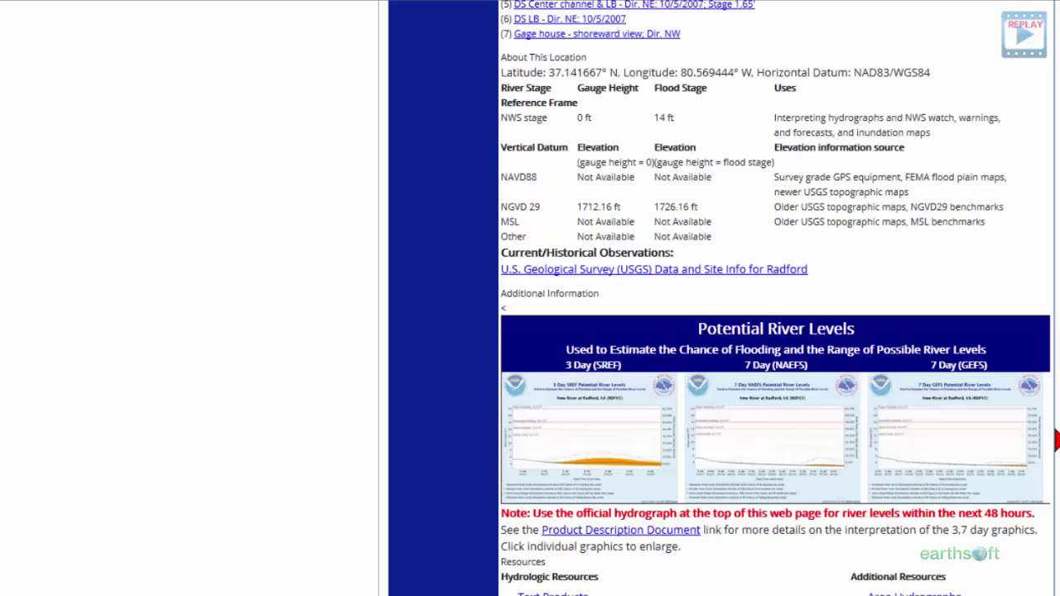
{"action": "scroll", "coordinate": [1056, 445], "scroll_direction": "down", "scroll_amount": 1}
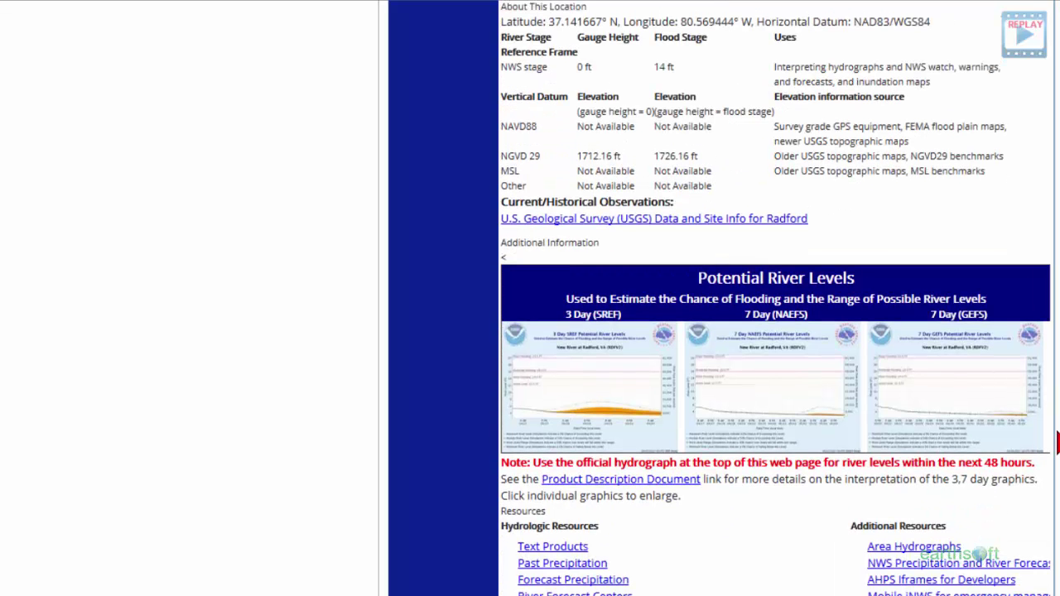
{"action": "scroll", "coordinate": [1056, 444], "scroll_direction": "up", "scroll_amount": 16}
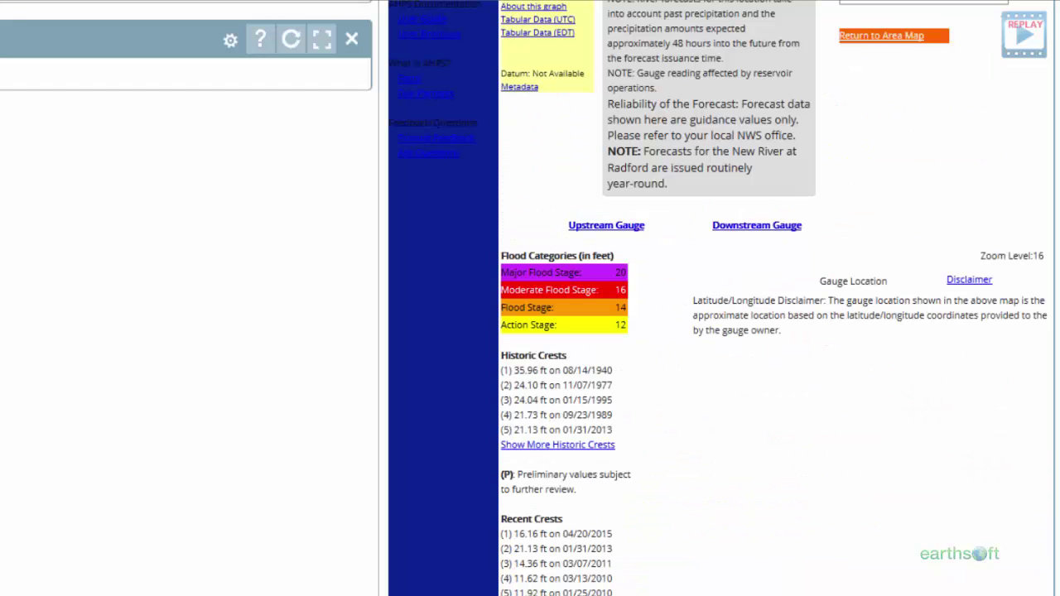
{"action": "scroll", "coordinate": [1056, 444], "scroll_direction": "up", "scroll_amount": 3}
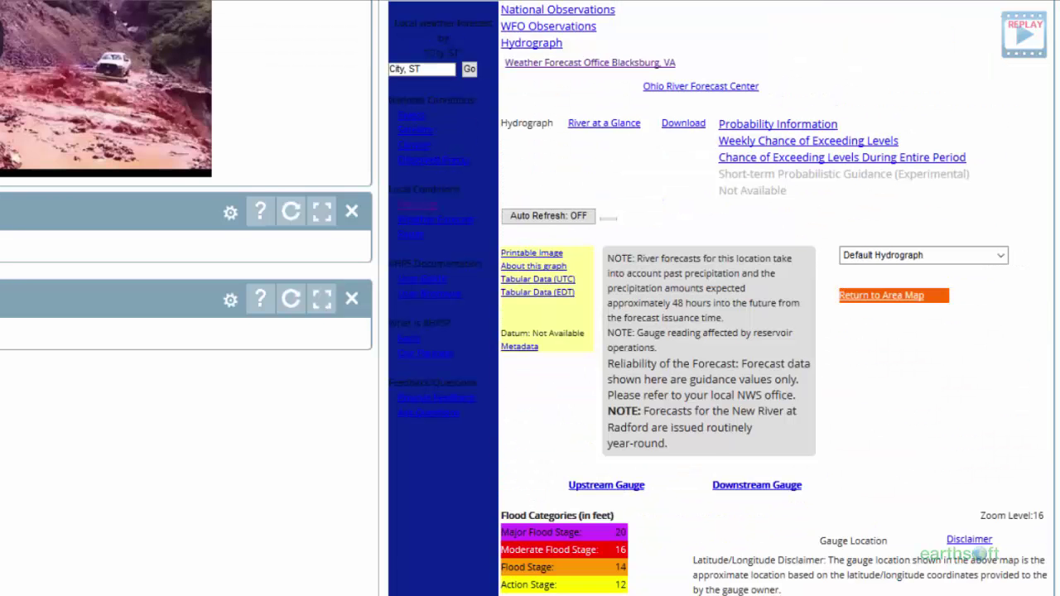
{"action": "scroll", "coordinate": [1056, 445], "scroll_direction": "up", "scroll_amount": 3}
{"action": "scroll", "coordinate": [1056, 445], "scroll_direction": "down", "scroll_amount": 1}
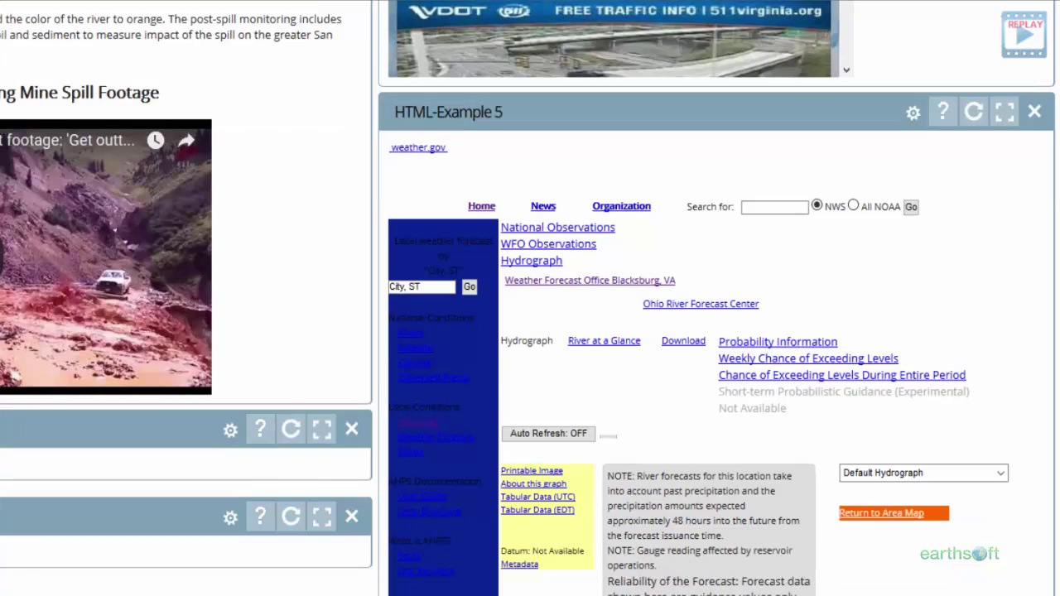
Open the National Weather Service hydrograph in a separate window from the HTML widget
{"action": "scroll", "coordinate": [46, 392], "scroll_direction": "down", "scroll_amount": 1}
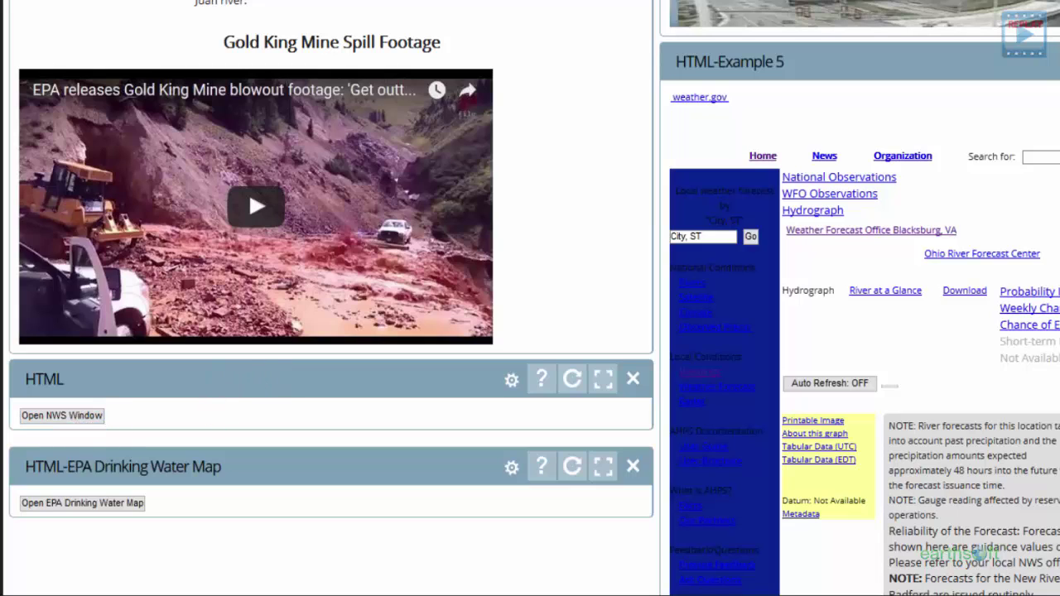
{"action": "left_click_drag", "start_coordinate": [0, 0], "coordinate": [910, 0]}
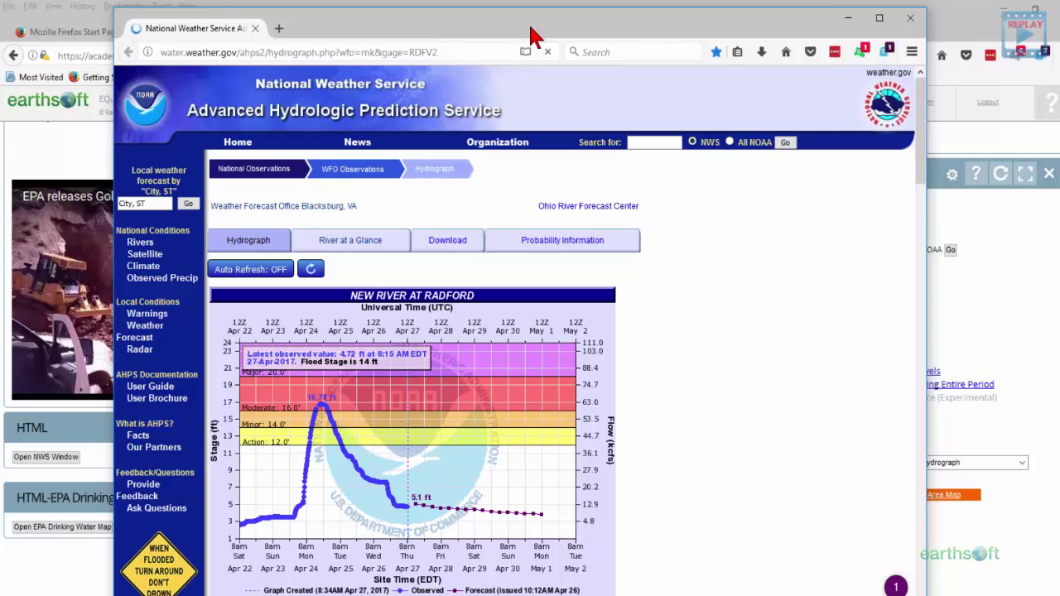
Bring the National Weather Service hydrograph window back in front of the dashboard and reposition it
{"action": "left_click", "coordinate": [527, 3]}
{"action": "mouse_move", "coordinate": [214, 595]}
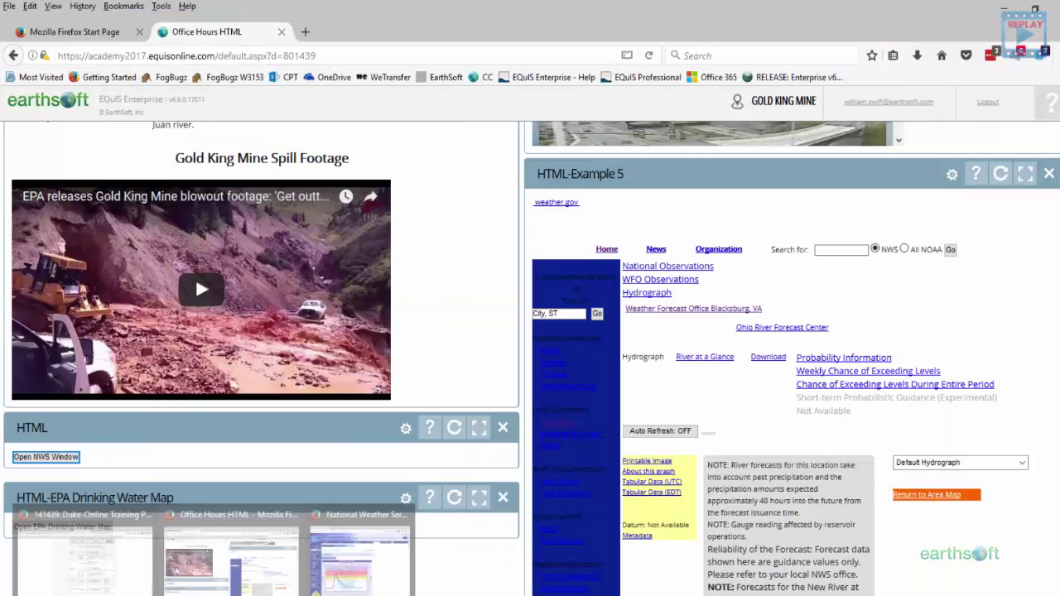
{"action": "left_click", "coordinate": [355, 571]}
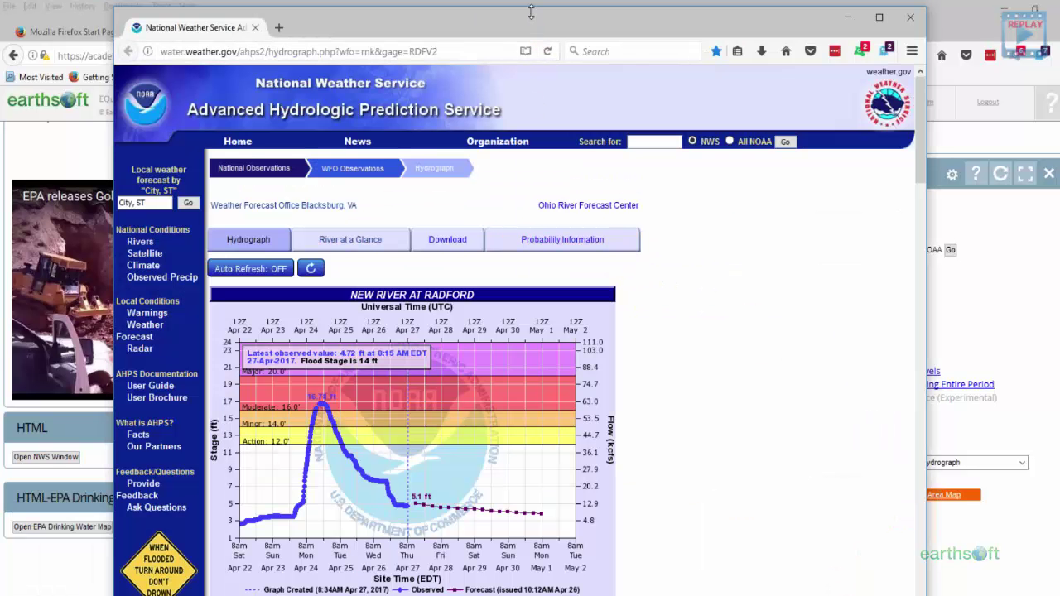
{"action": "left_click_drag", "start_coordinate": [531, 11], "coordinate": [503, 24]}
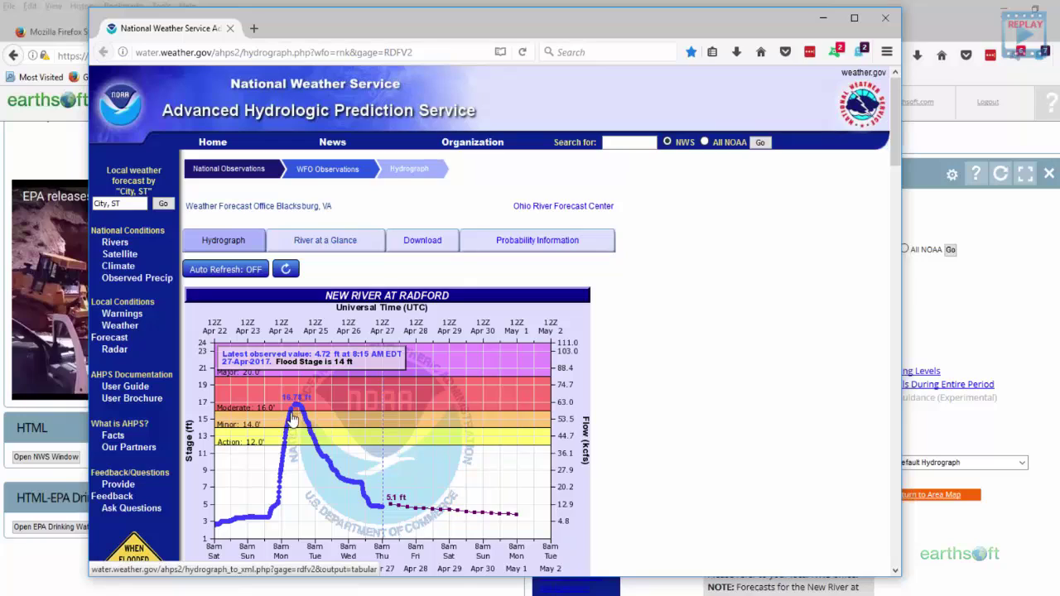
Examine the New River at Radford hydrograph page, from the stage graph through flood categories, gauge map and potential river levels, and minimize its window
{"action": "mouse_move", "coordinate": [297, 412]}
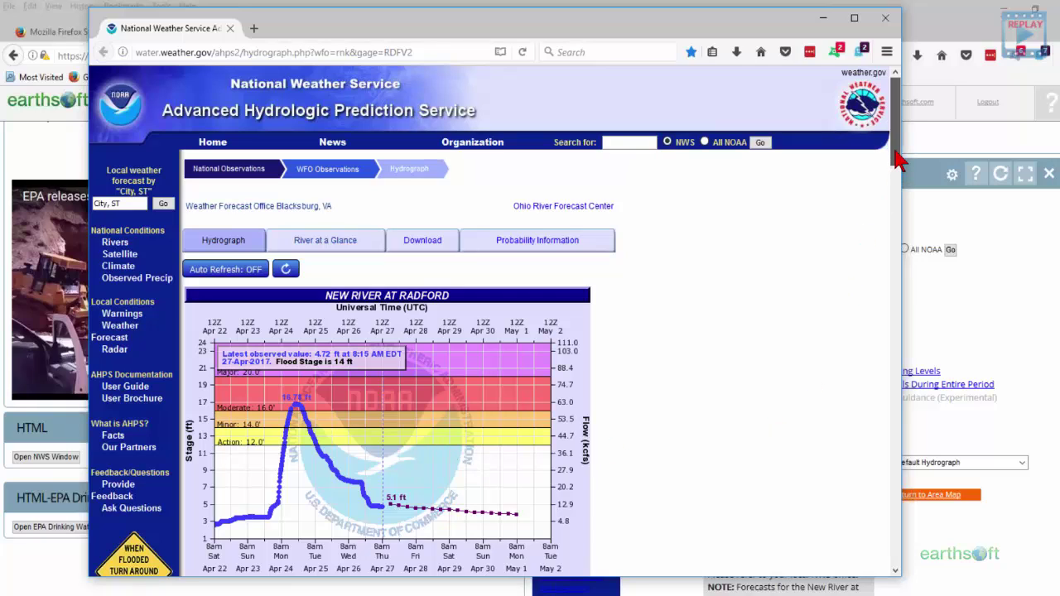
{"action": "left_click_drag", "start_coordinate": [895, 150], "coordinate": [901, 202]}
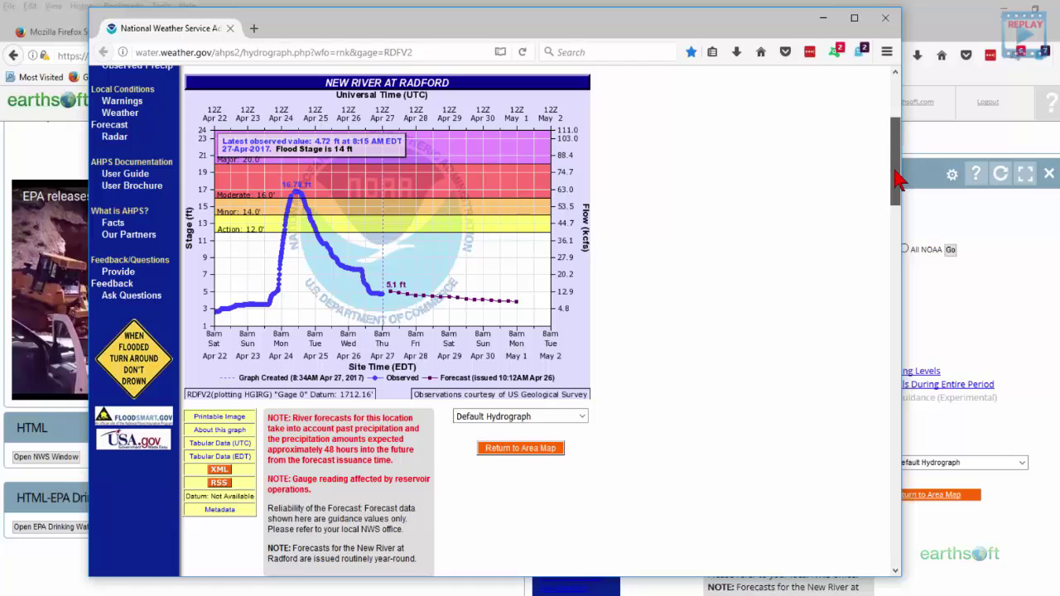
{"action": "left_click_drag", "start_coordinate": [898, 180], "coordinate": [895, 254]}
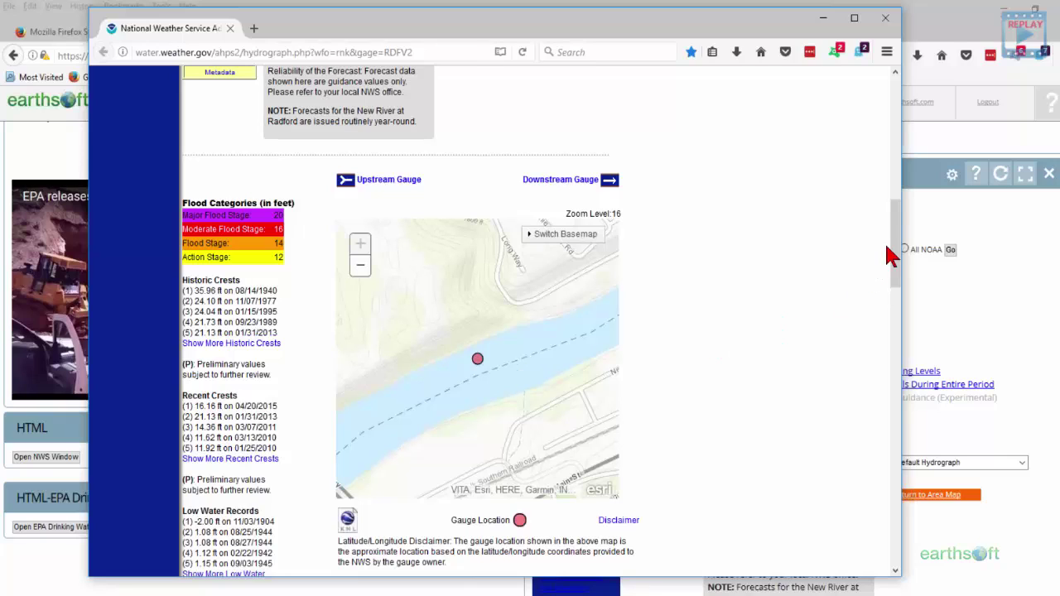
{"action": "left_click_drag", "start_coordinate": [899, 250], "coordinate": [888, 449]}
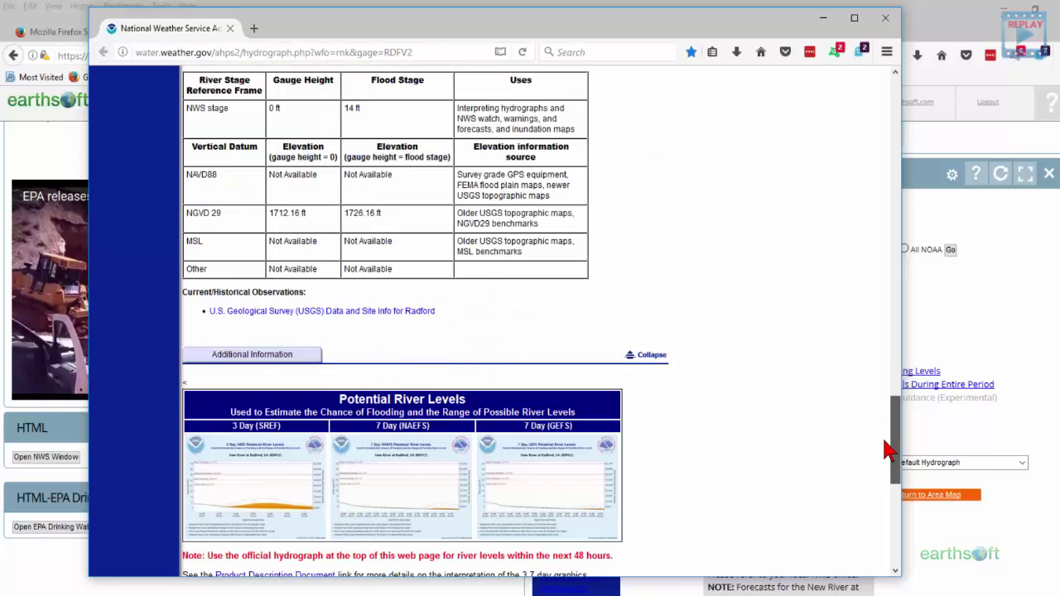
{"action": "left_click_drag", "start_coordinate": [888, 450], "coordinate": [887, 473]}
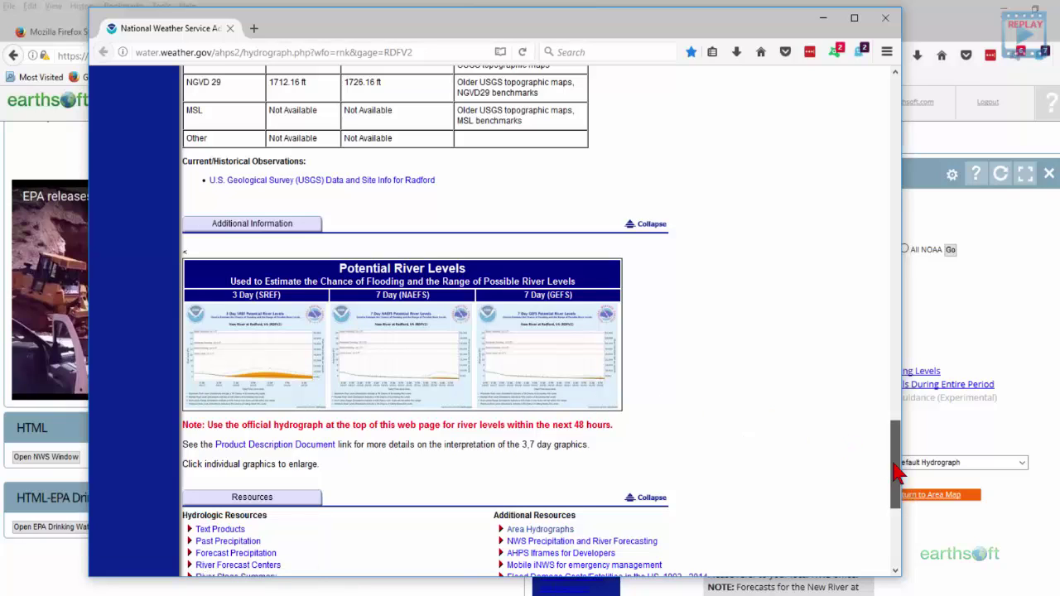
{"action": "left_click_drag", "start_coordinate": [899, 472], "coordinate": [880, 108]}
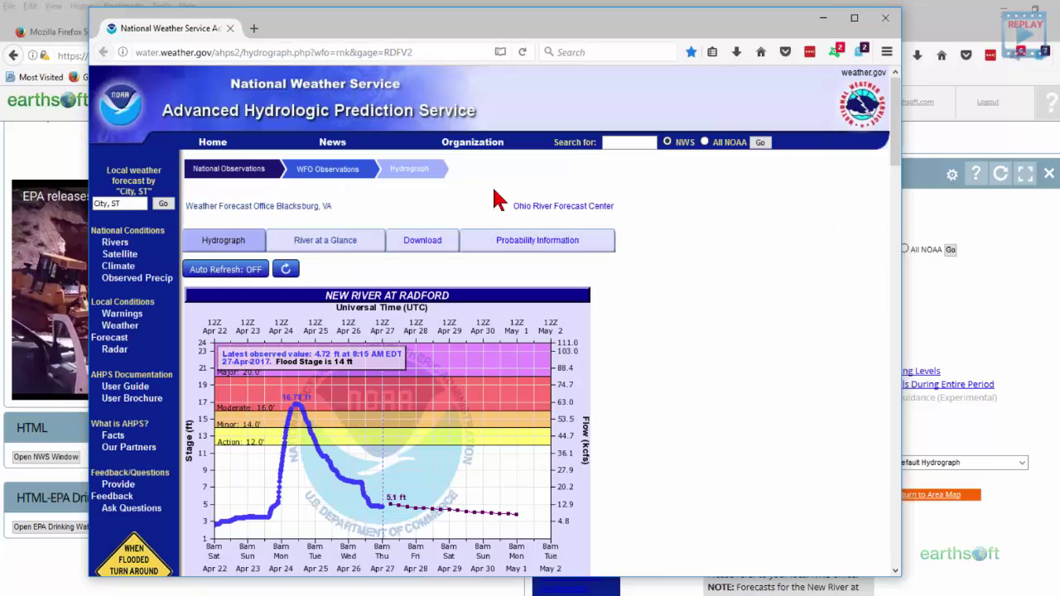
{"action": "left_click", "coordinate": [822, 19]}
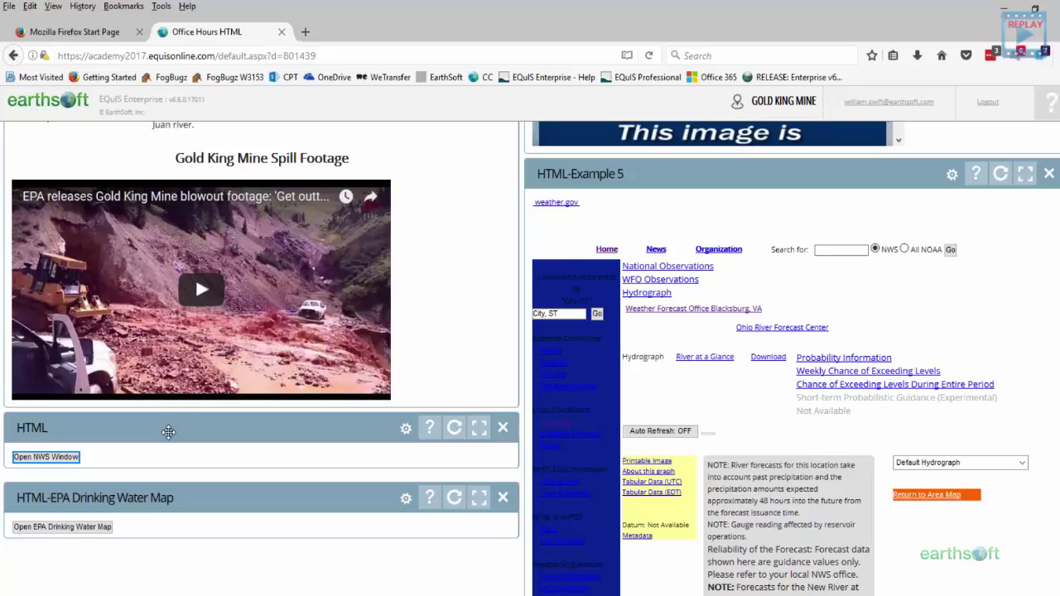
Open the EPA Drinking Water Map in a separate window from its HTML widget and bring that window to the front
{"action": "left_click", "coordinate": [77, 462]}
{"action": "left_click", "coordinate": [80, 530]}
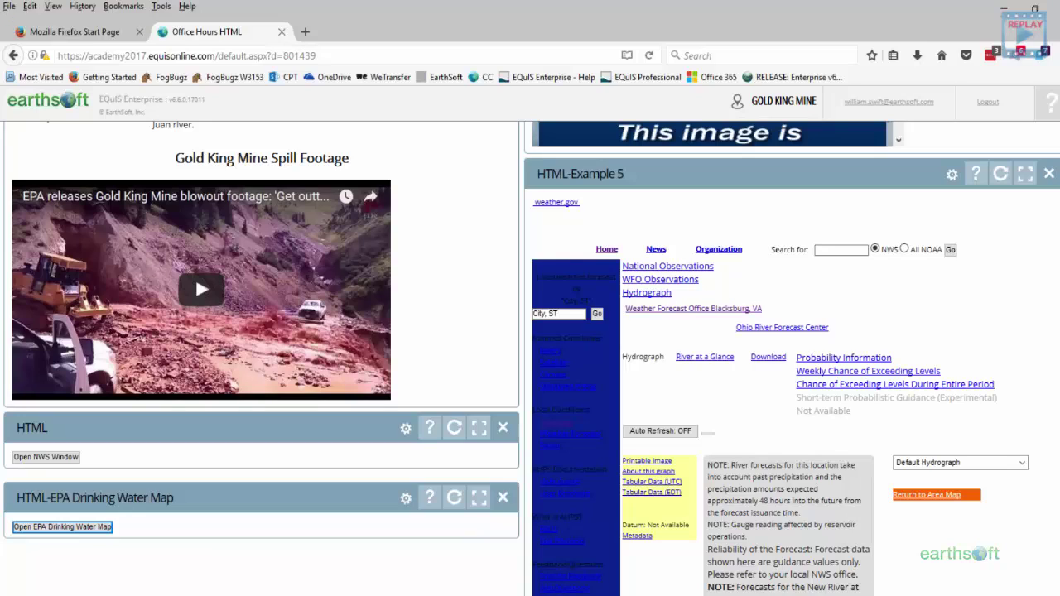
{"action": "left_click", "coordinate": [90, 530]}
{"action": "mouse_move", "coordinate": [213, 595]}
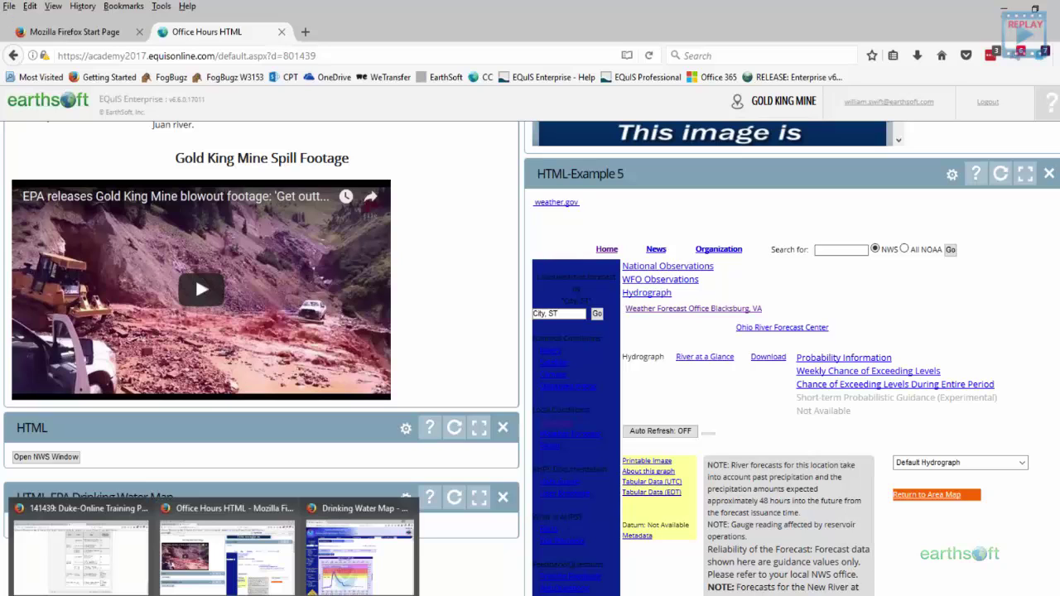
{"action": "left_click", "coordinate": [371, 563]}
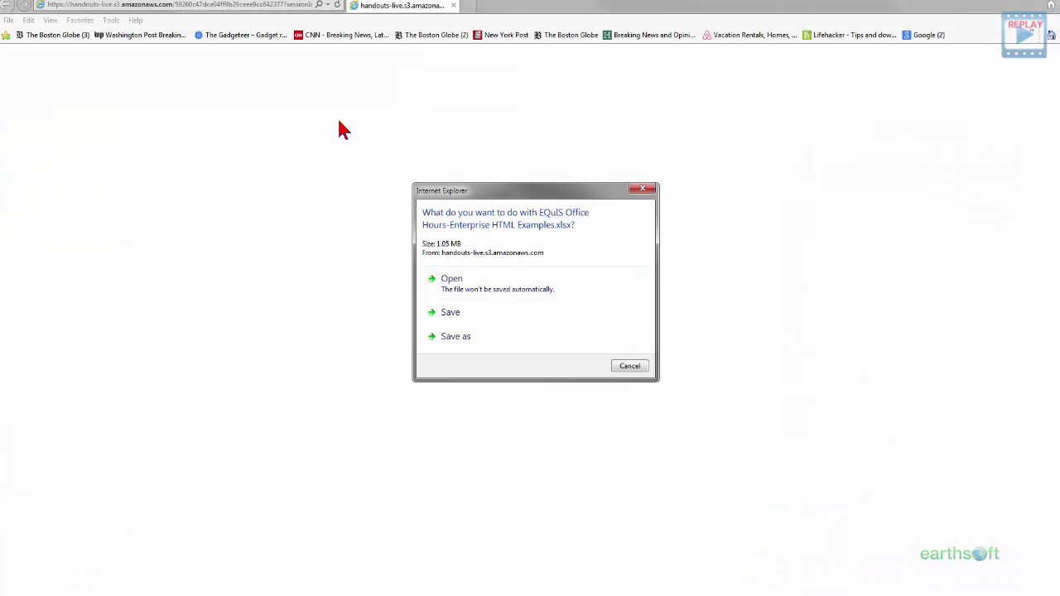
Save the handout EQuIS Office Hours-Enterprise HTML Examples.xlsx, and close the Drinking Water Map window to return to the dashboard
{"action": "left_click", "coordinate": [450, 318]}
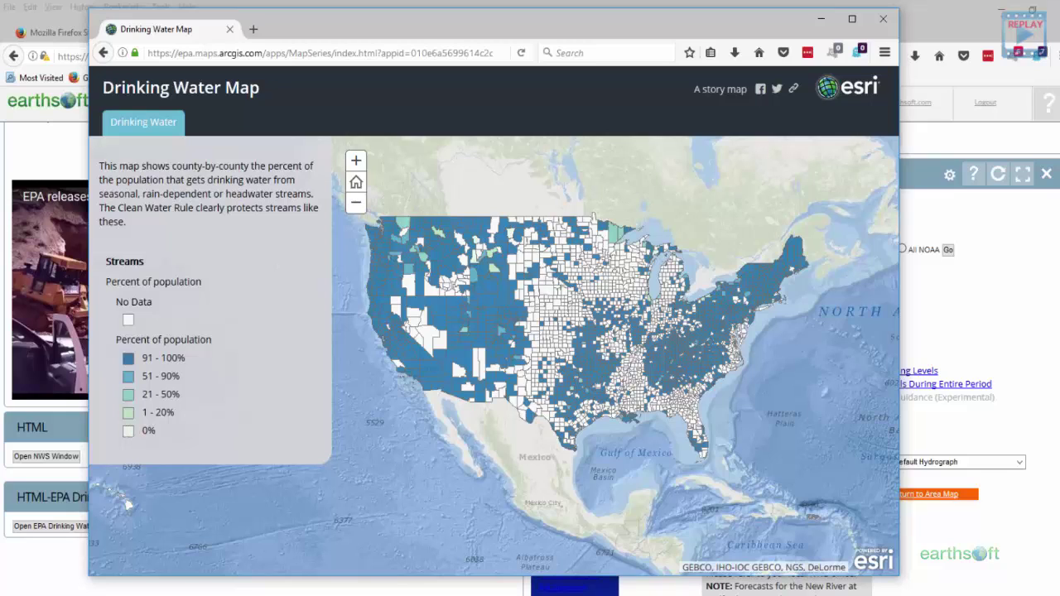
{"action": "left_click", "coordinate": [883, 18]}
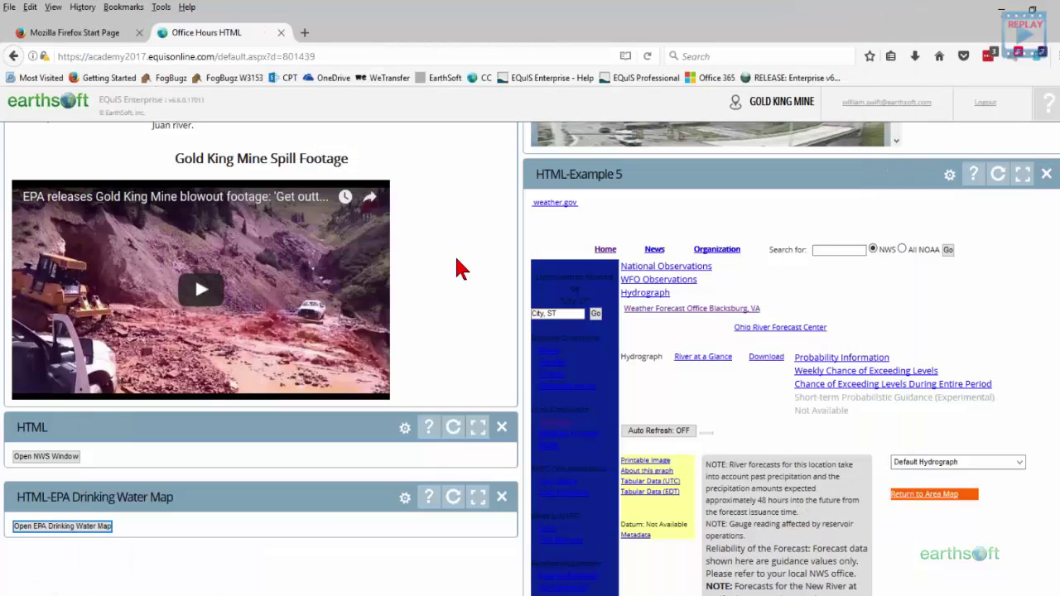